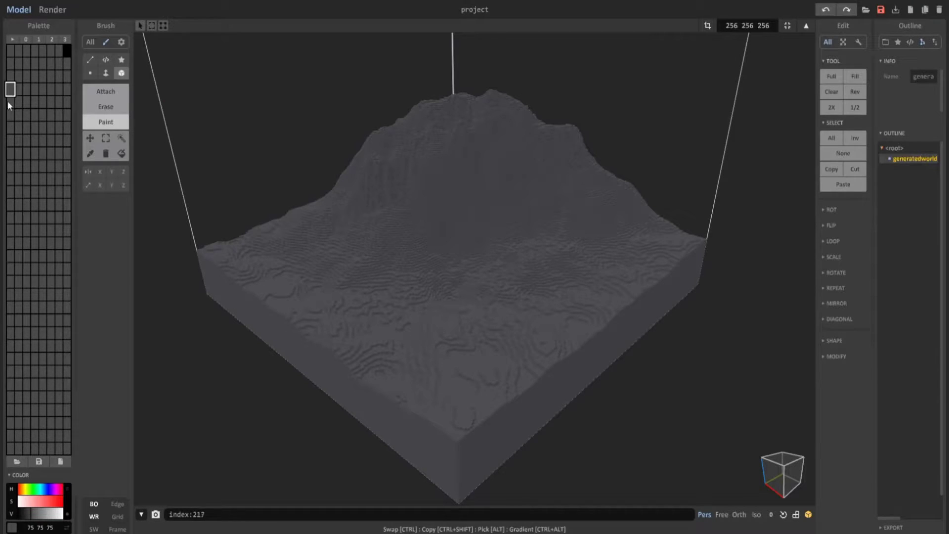
Set an unused grey palette slot to a pale sand colour with RGB 190 179 158.
click(11, 77)
click(23, 489)
click(25, 501)
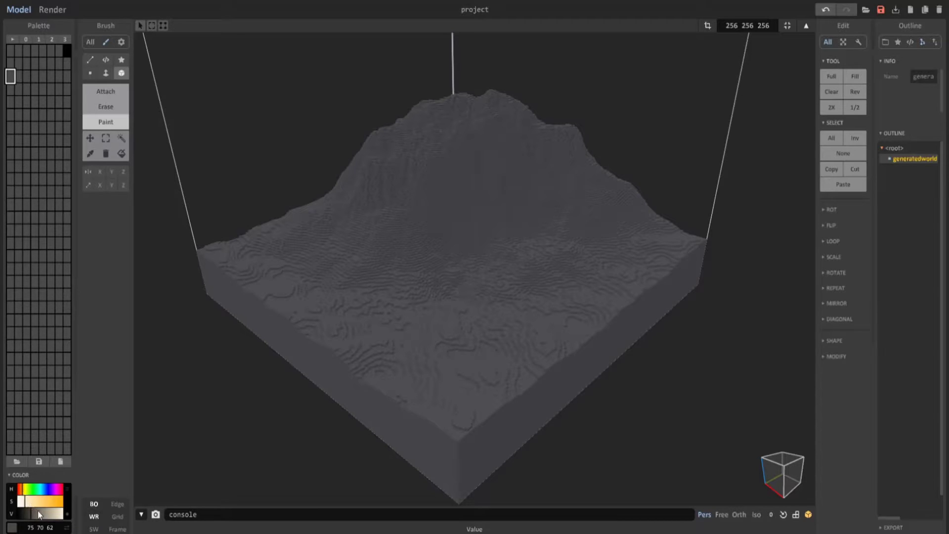
drag(41, 514, 58, 515)
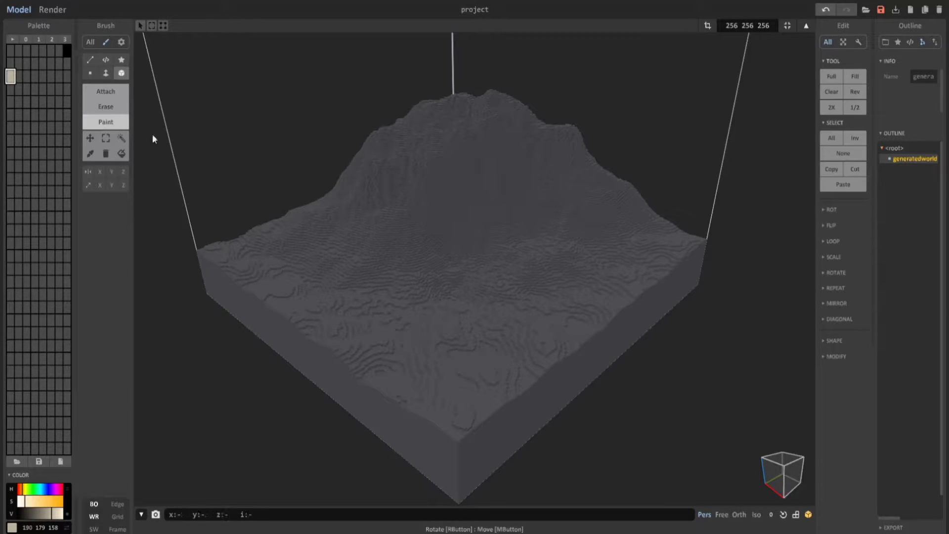
Set the brush to Paint and enable axis mode for both X and Y.
click(101, 121)
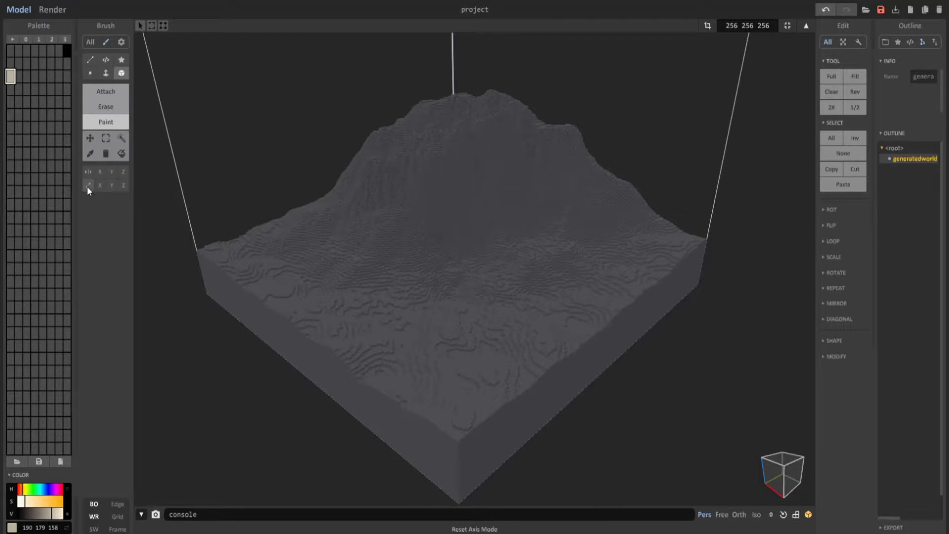
click(99, 186)
click(111, 185)
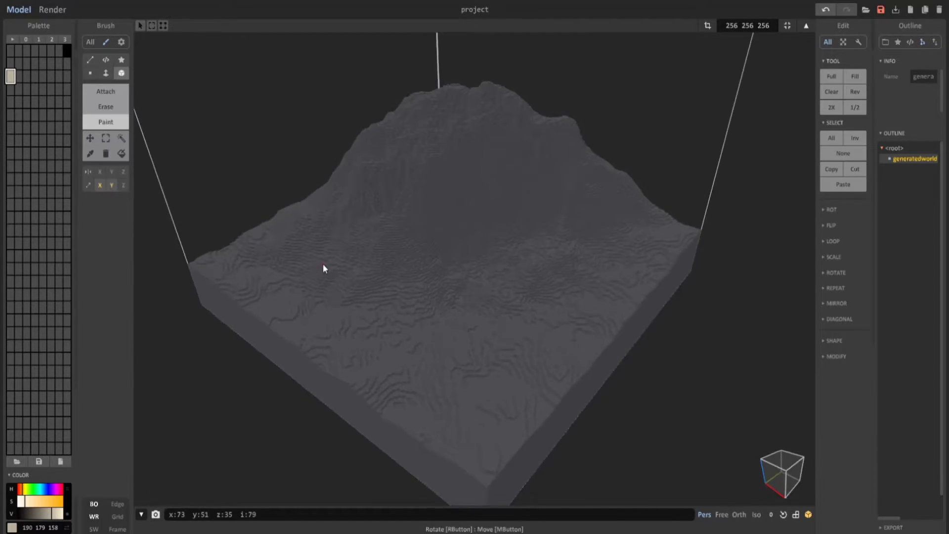
Paint the low-lying terrain layers at the mountain's foot in the sand colour, including the deepest basin.
scroll(324, 265, up, 5)
right_drag(323, 265, 386, 298)
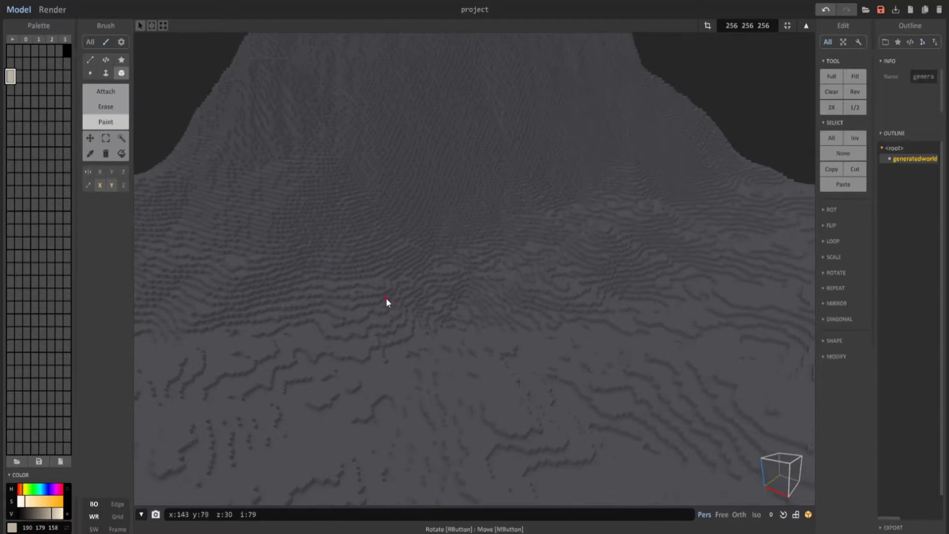
middle_drag(387, 298, 423, 268)
right_drag(426, 252, 418, 266)
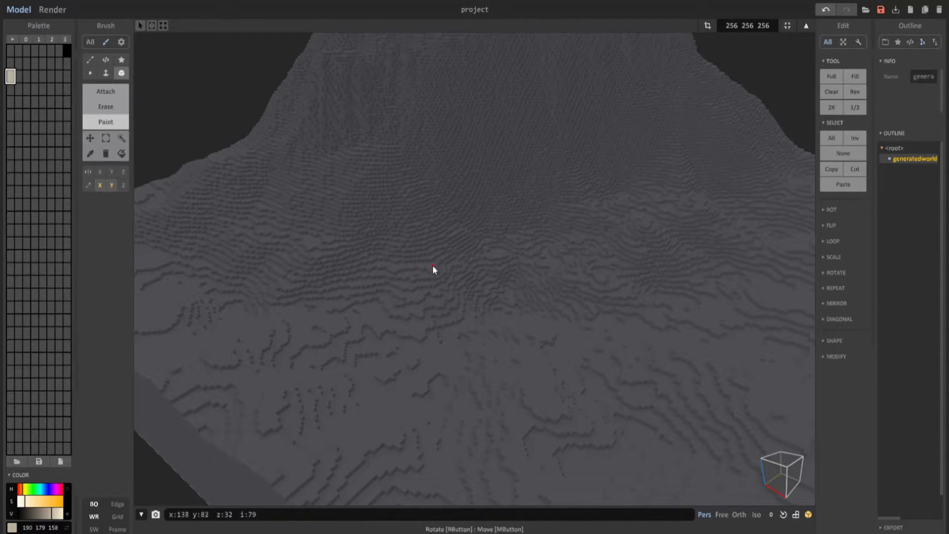
click(432, 266)
click(434, 283)
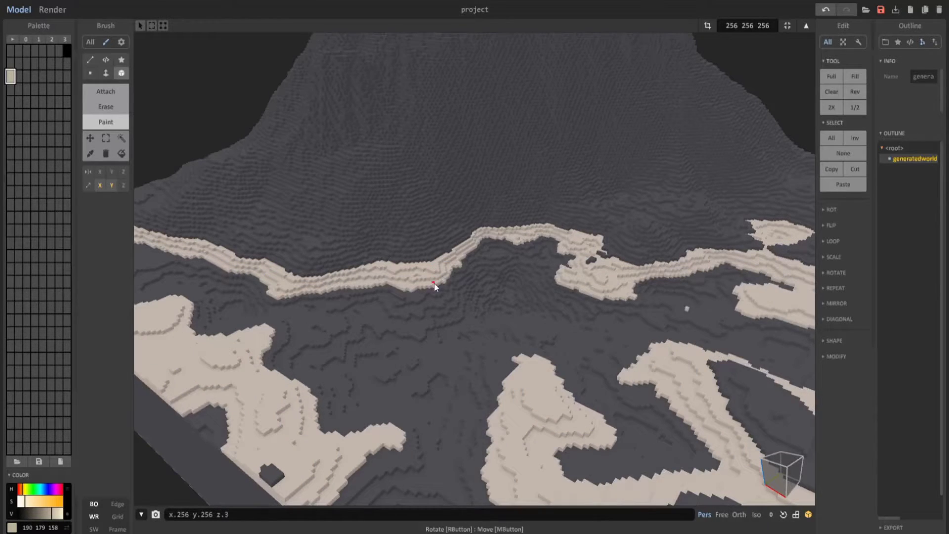
drag(434, 284, 440, 323)
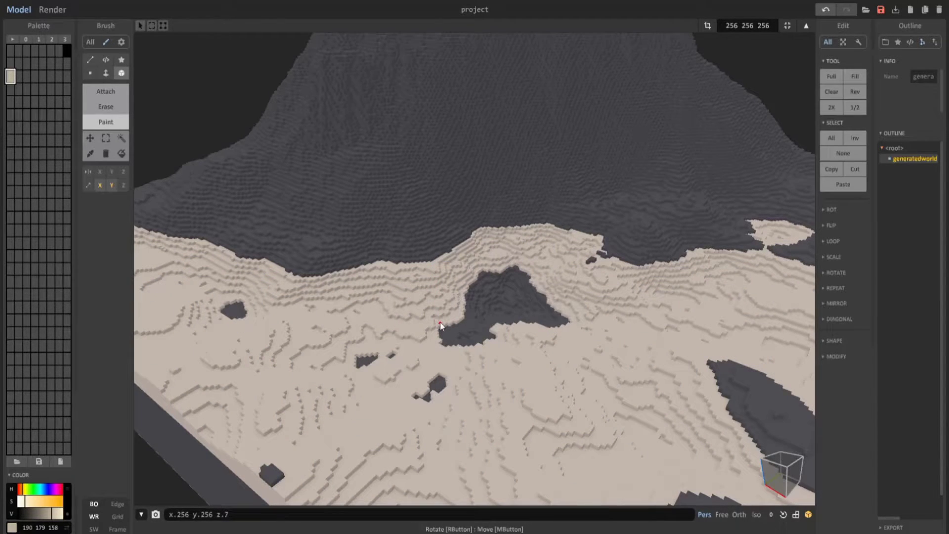
right_drag(442, 327, 405, 297)
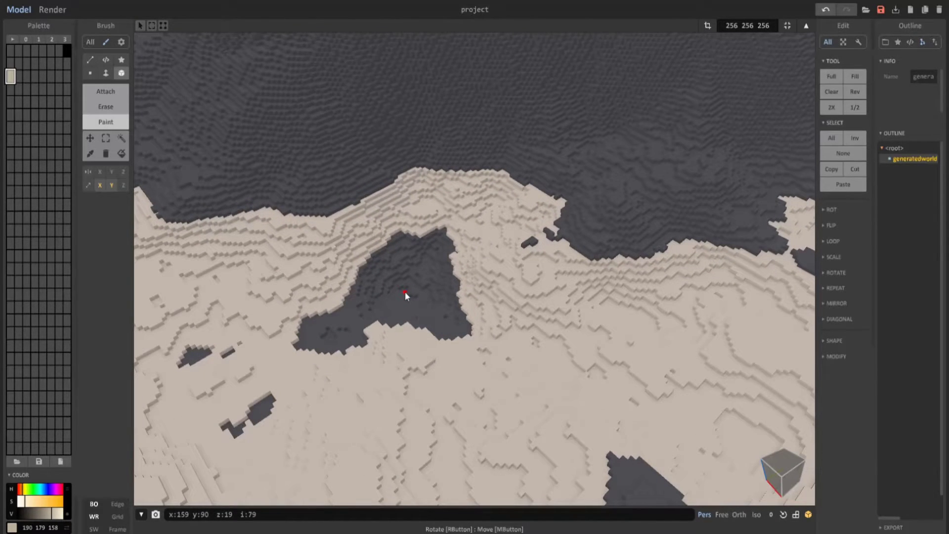
drag(405, 293, 416, 235)
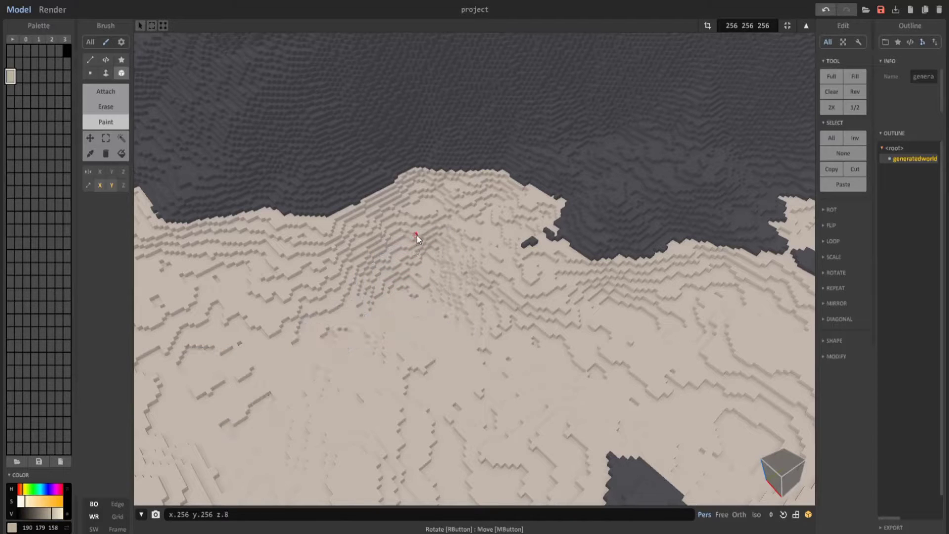
Set the palette slot below the sand colour to a dark blue with RGB 35 49 53.
scroll(420, 224, down, 3)
right_drag(430, 260, 495, 225)
right_drag(352, 272, 423, 281)
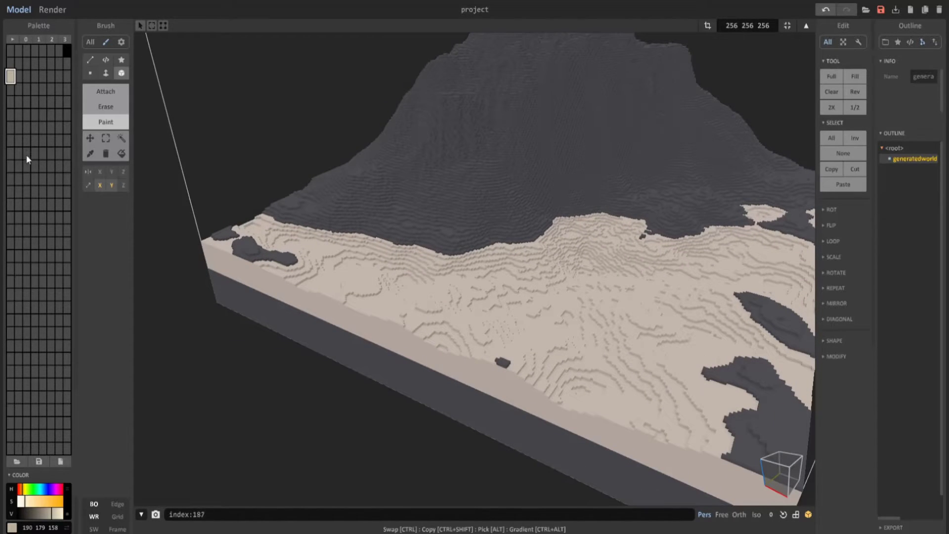
click(10, 90)
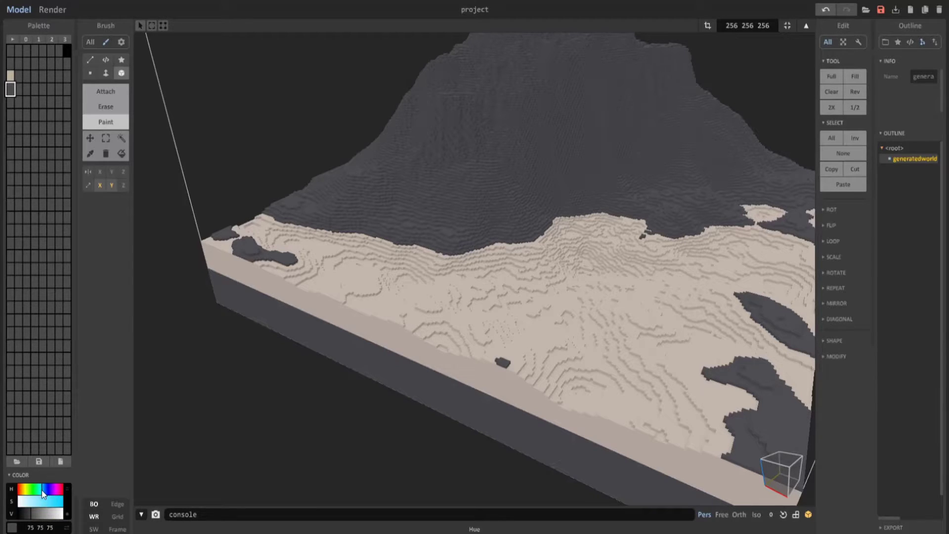
click(33, 501)
click(29, 516)
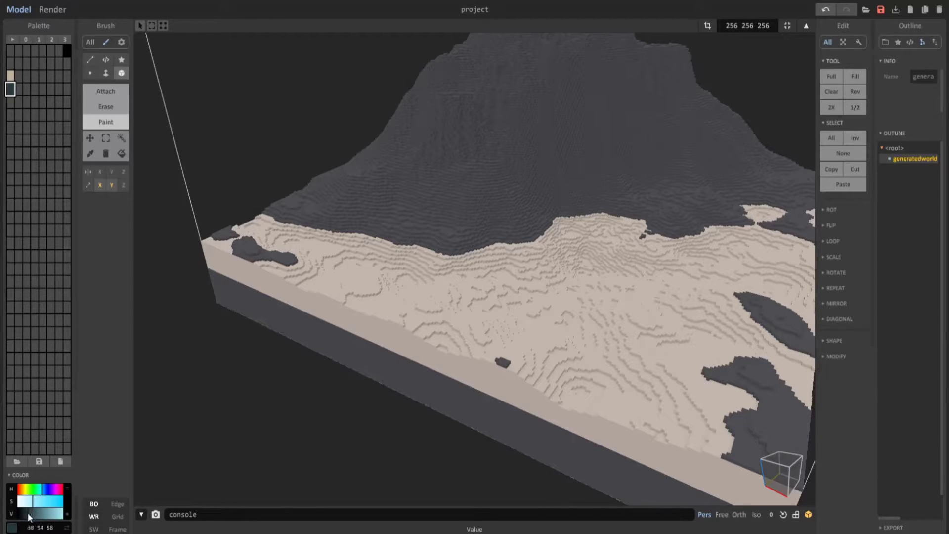
click(28, 517)
Attach dark blue water layers across X and Y from the basin's floor, about 12 voxels high, leaving a thin sandy shoreline.
click(105, 91)
mouse_move(201, 180)
right_down()
mouse_move(331, 345)
mouse_move(301, 353)
right_up()
scroll(331, 341, up, 3)
right_drag(399, 306, 417, 287)
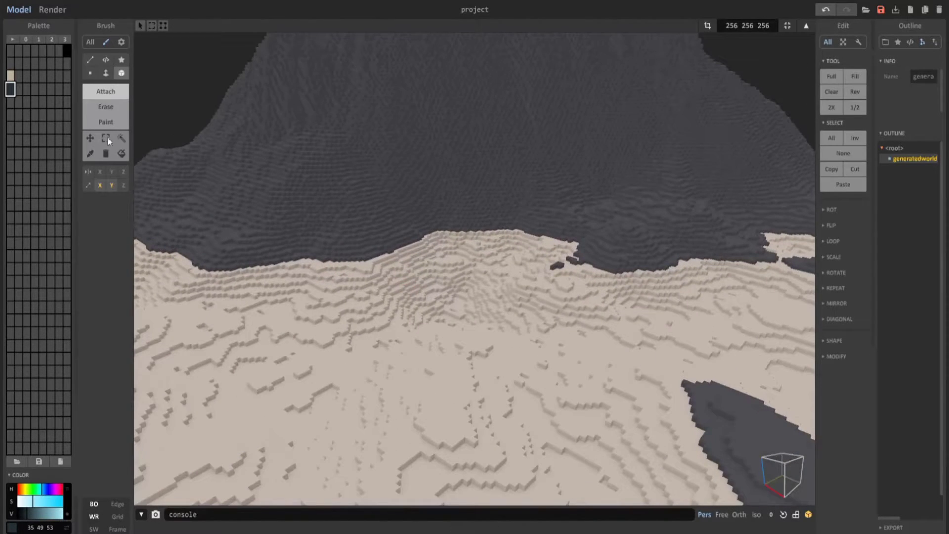
right_drag(184, 131, 493, 359)
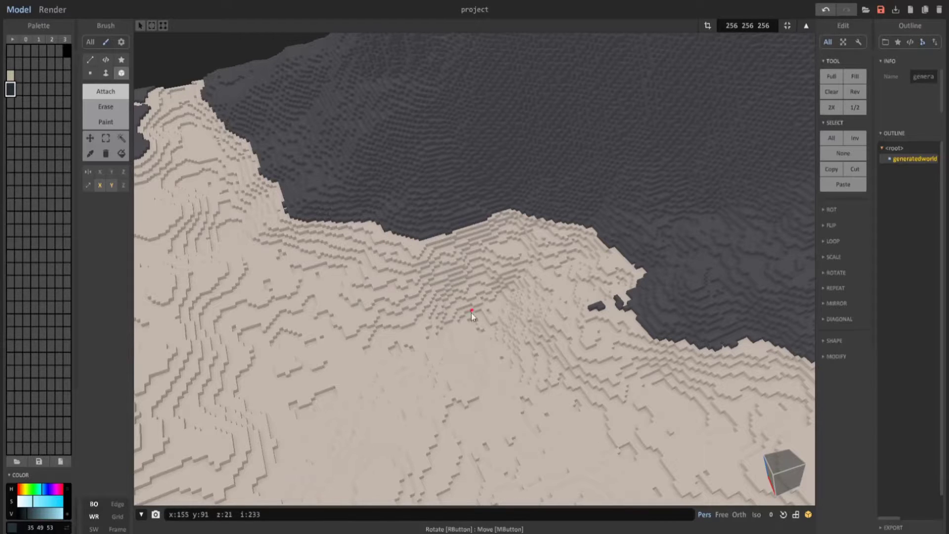
right_drag(471, 314, 509, 319)
scroll(459, 295, down, 5)
scroll(426, 329, up, 3)
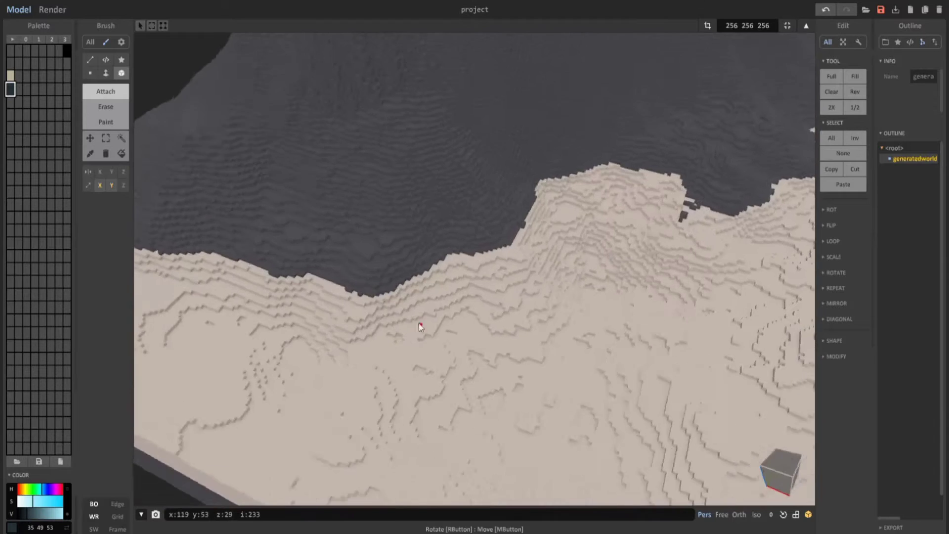
right_drag(419, 326, 364, 311)
right_drag(445, 276, 447, 279)
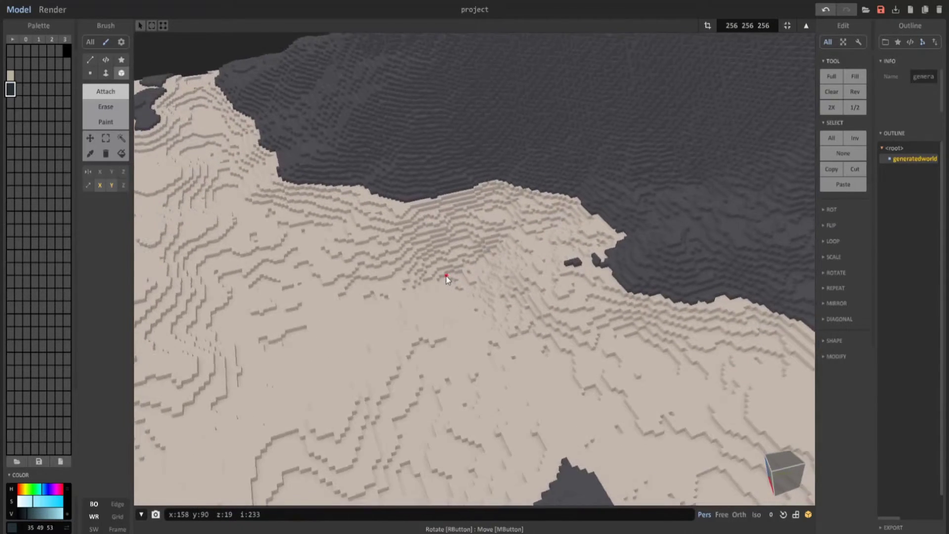
scroll(446, 280, up, 2)
click(445, 286)
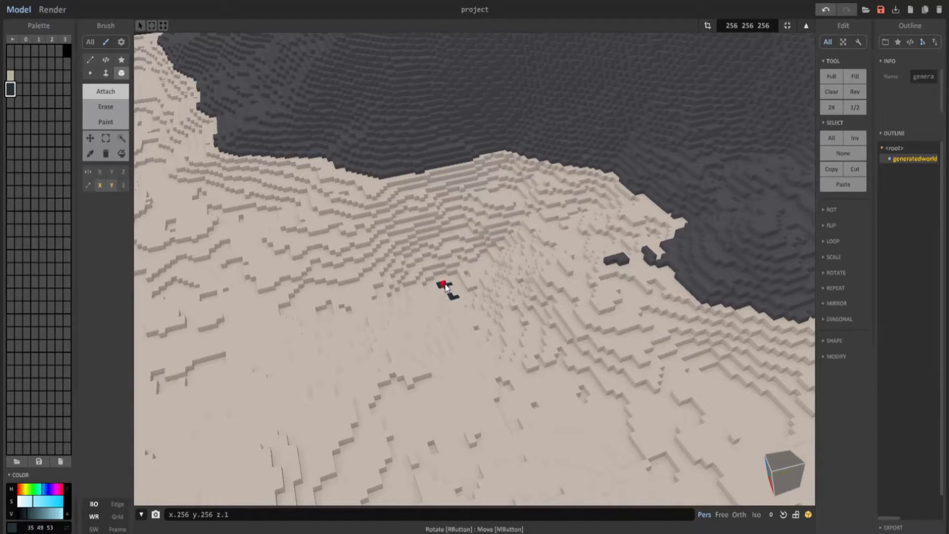
mouse_move(445, 286)
mouse_down()
mouse_move(459, 164)
mouse_move(459, 174)
mouse_up()
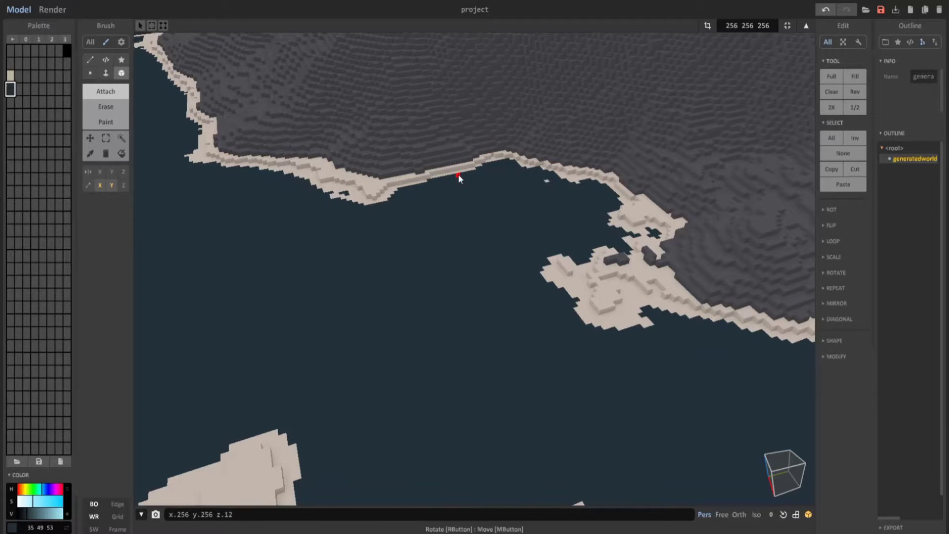
Attach one more layer of water voxels over the whole lake surface.
scroll(355, 212, down, 5)
right_drag(354, 211, 509, 254)
scroll(500, 277, down, 3)
click(488, 286)
scroll(475, 268, up, 4)
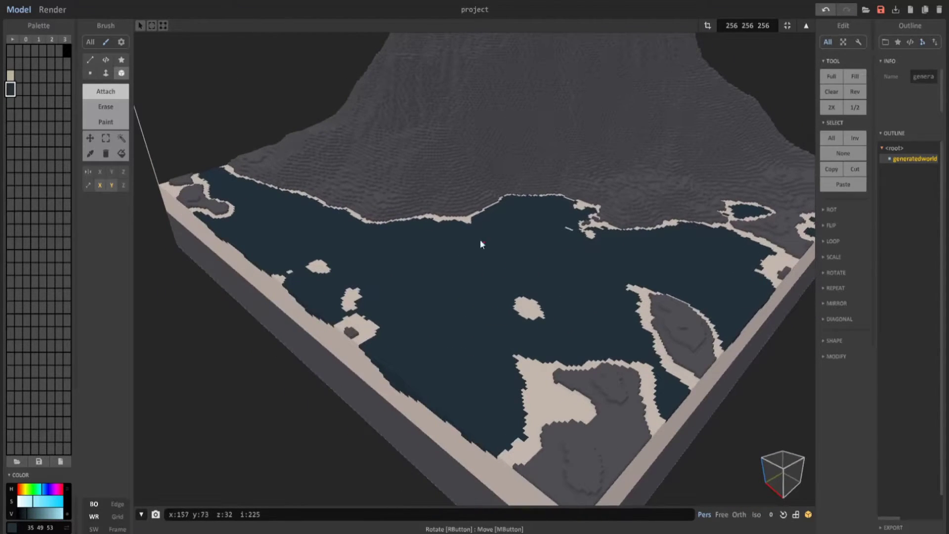
Render the whole terrain and enable the MIS-GGX, MIS-Cloud and TR-Shadow sampling options.
scroll(396, 240, down, 4)
right_drag(420, 254, 439, 254)
middle_drag(439, 254, 400, 289)
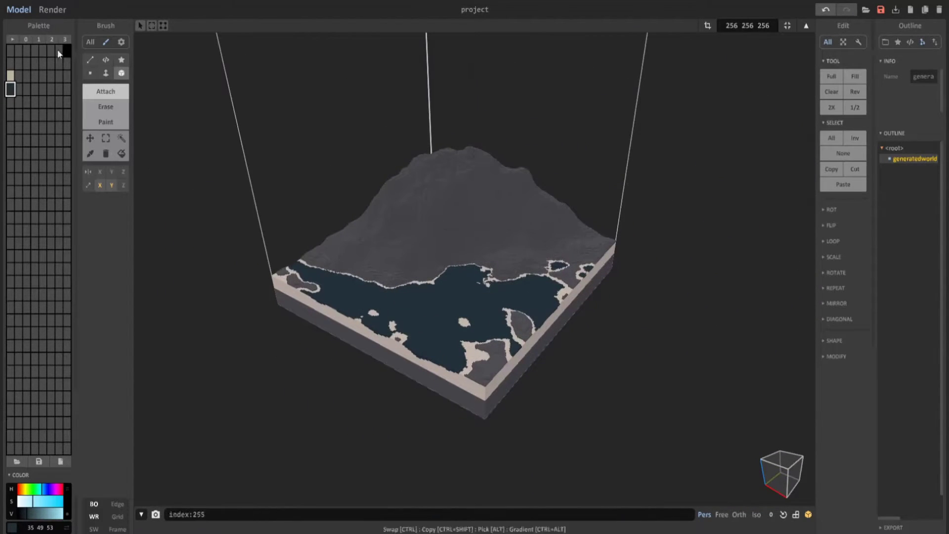
click(58, 10)
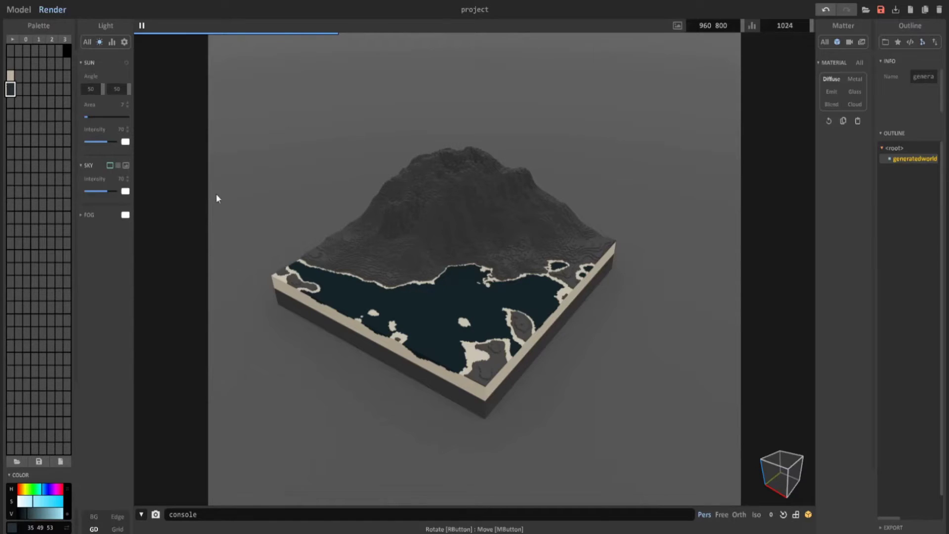
click(113, 43)
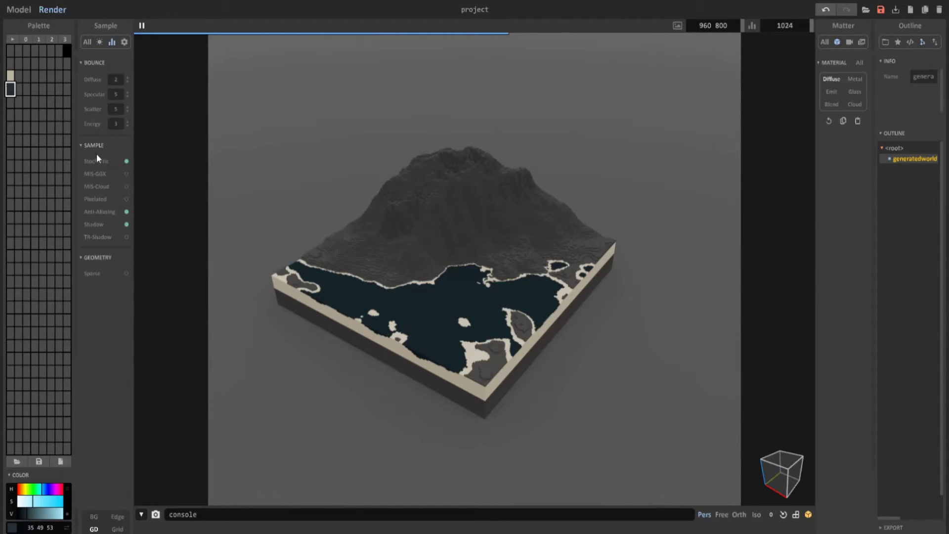
click(126, 174)
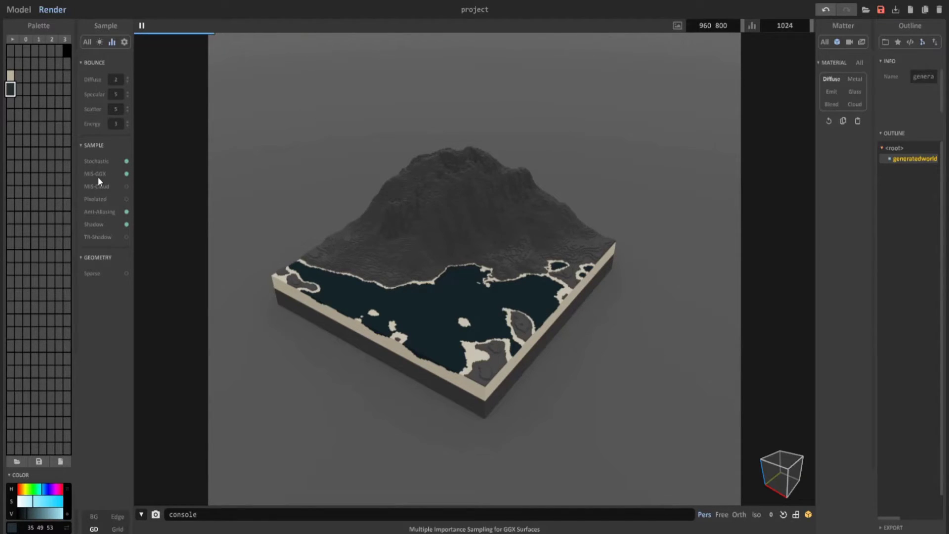
click(126, 186)
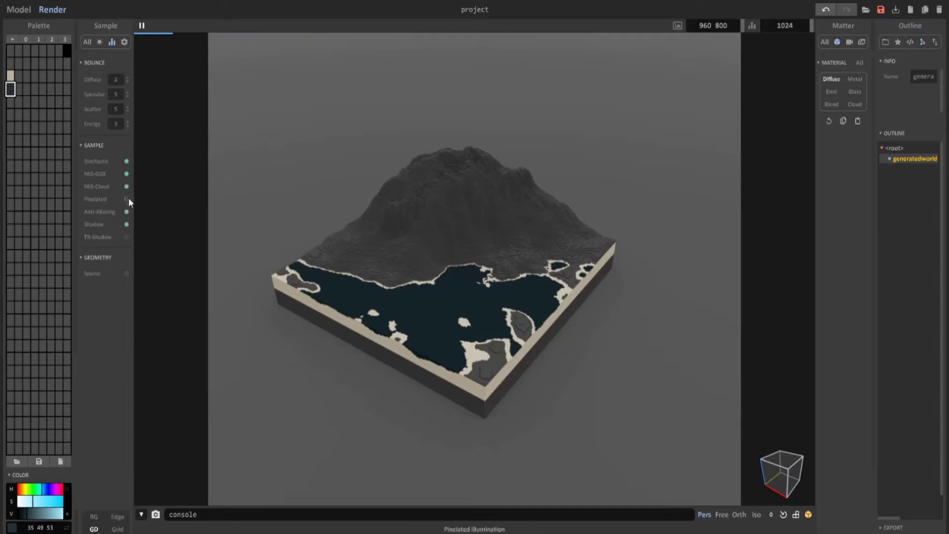
click(126, 237)
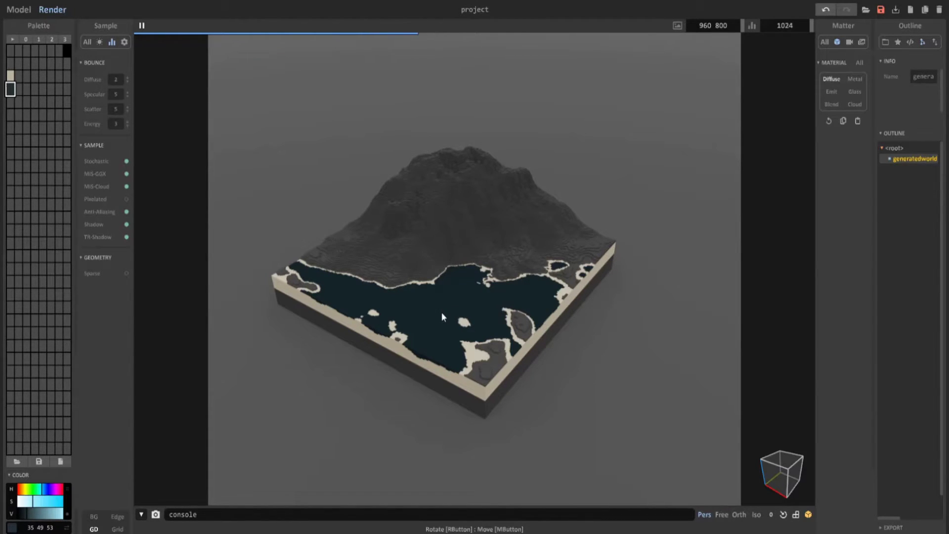
Try the Cloud material on the water colour, replace it with Blend, and set the transparency to 48.
scroll(441, 313, up, 2)
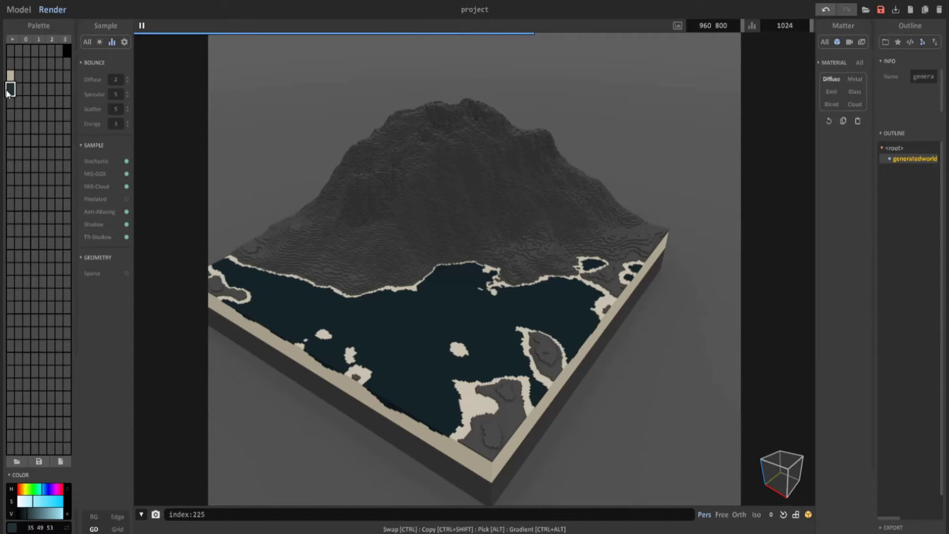
click(856, 105)
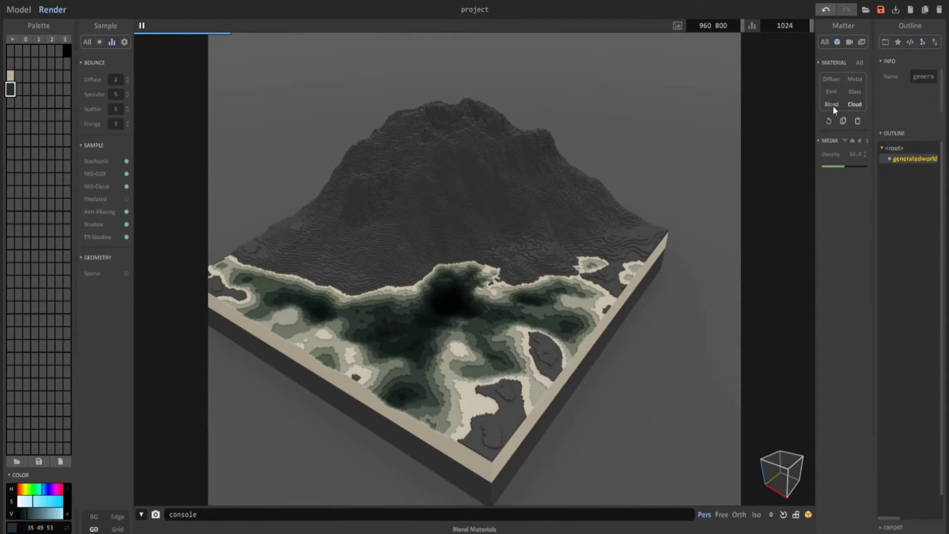
click(832, 105)
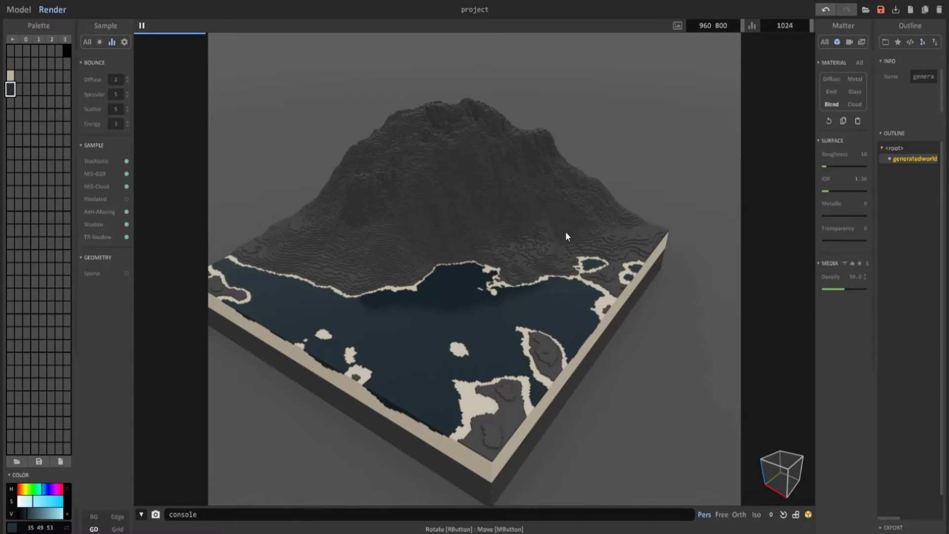
click(844, 241)
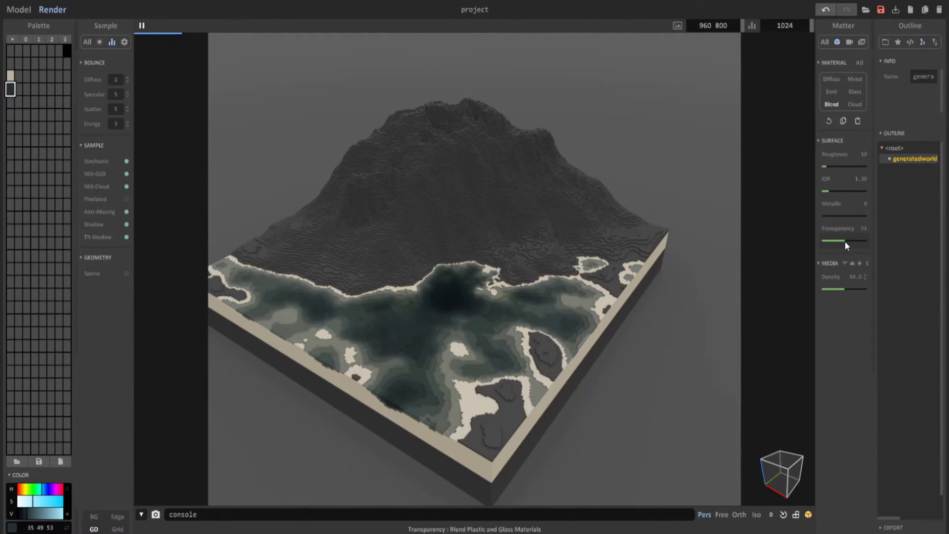
click(844, 242)
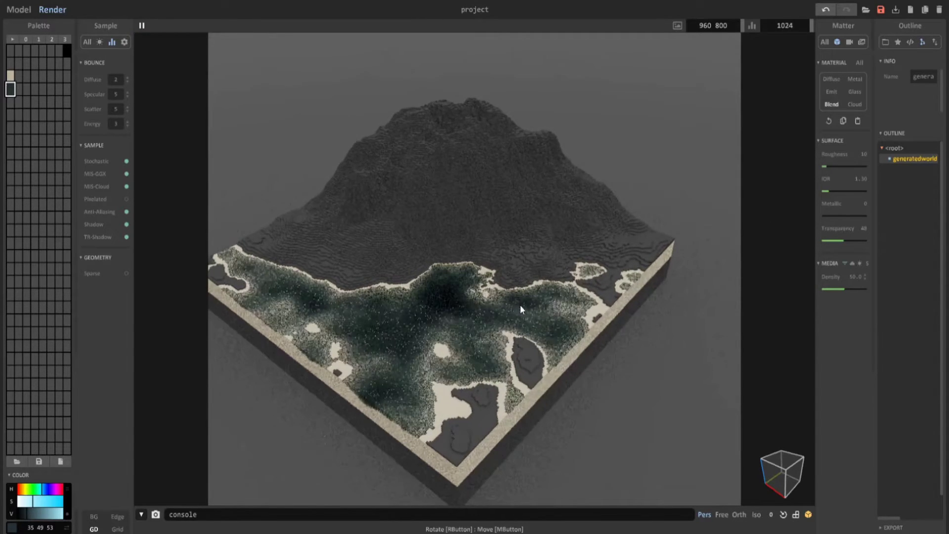
Set the water material's media density to 65 and brighten its colour to RGB 58 83 89.
scroll(520, 305, up, 2)
scroll(547, 279, down, 2)
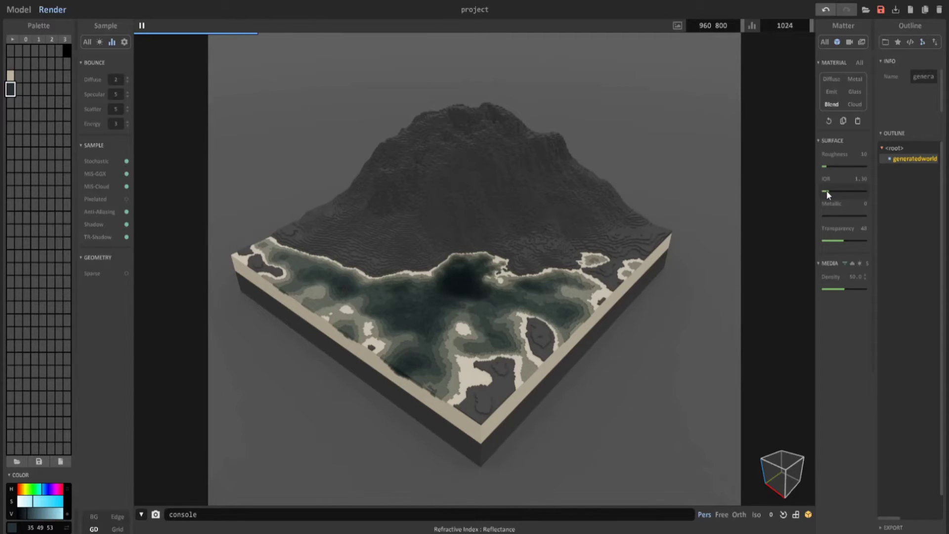
drag(847, 286, 851, 287)
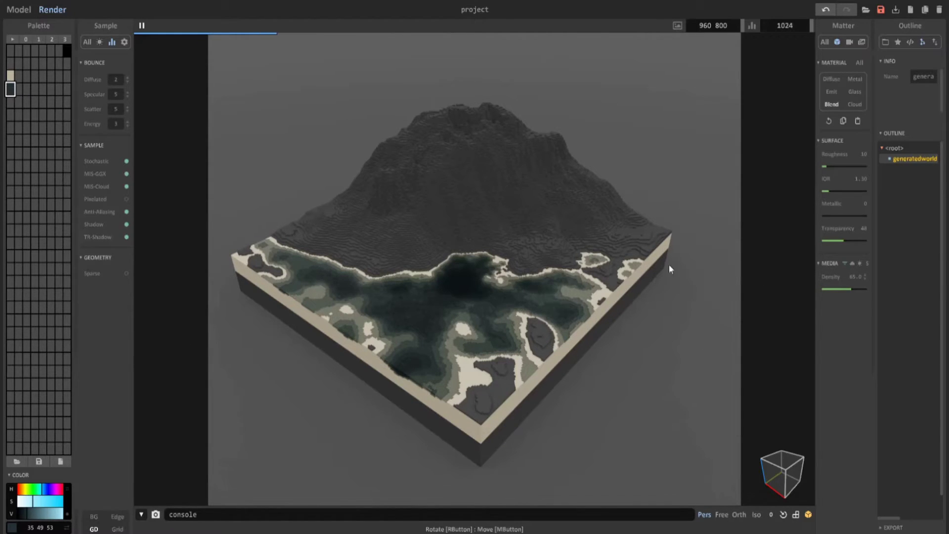
scroll(494, 311, up, 3)
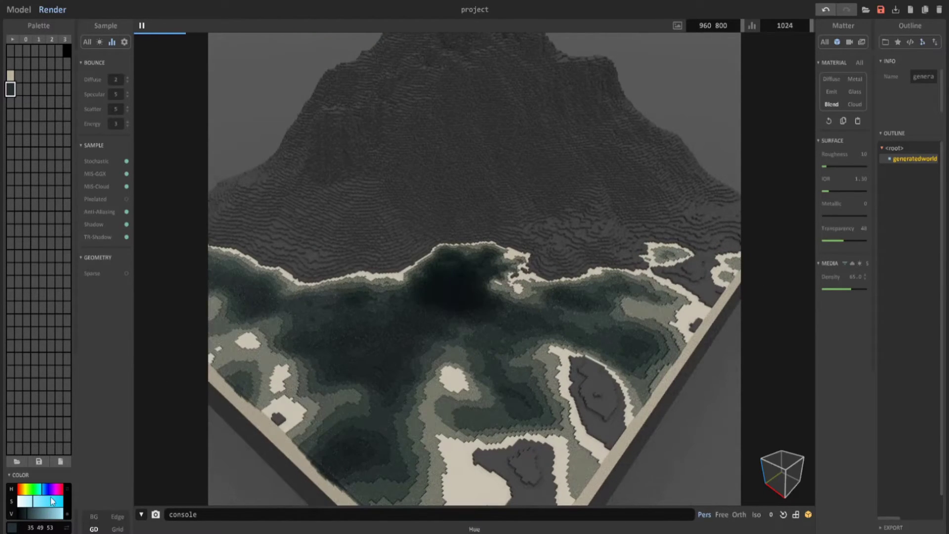
drag(32, 512, 33, 511)
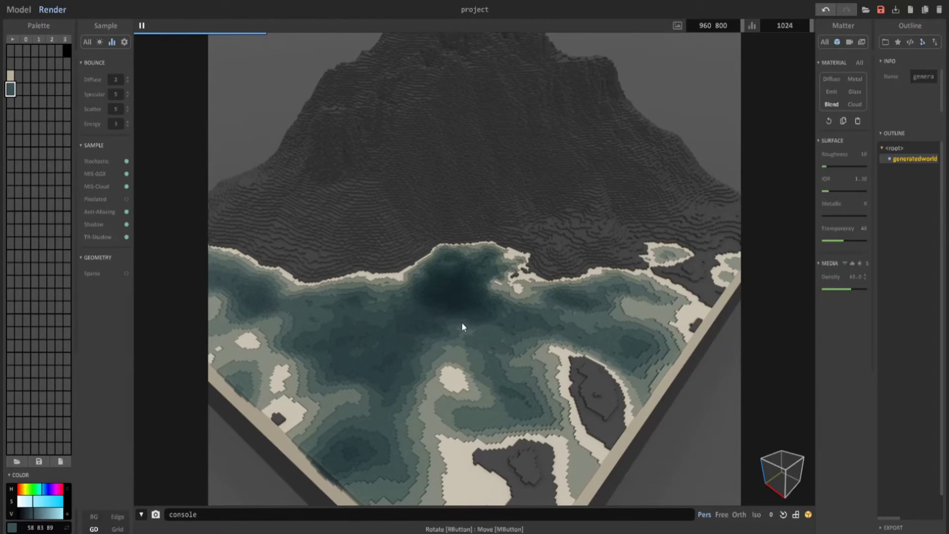
Switch the render camera to Free mode with the whole terrain block in frame.
scroll(461, 327, down, 3)
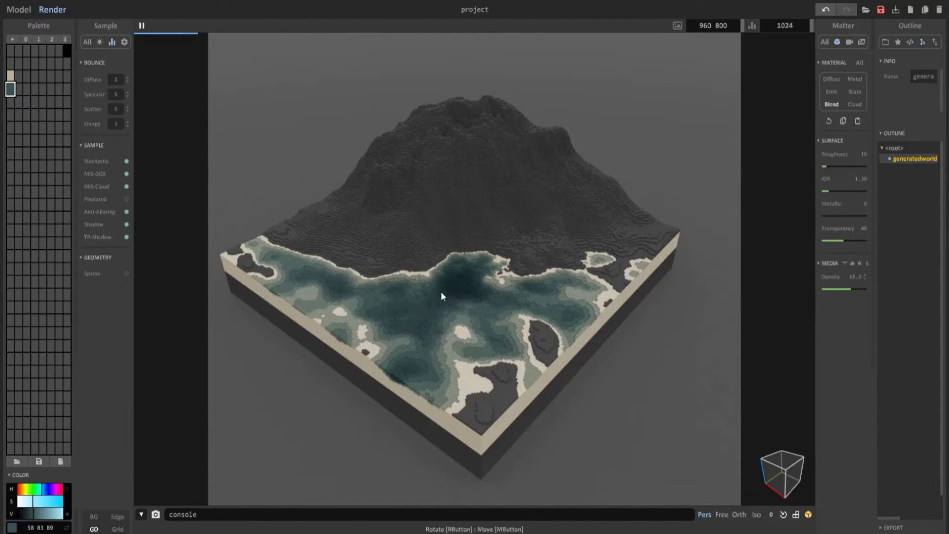
click(722, 515)
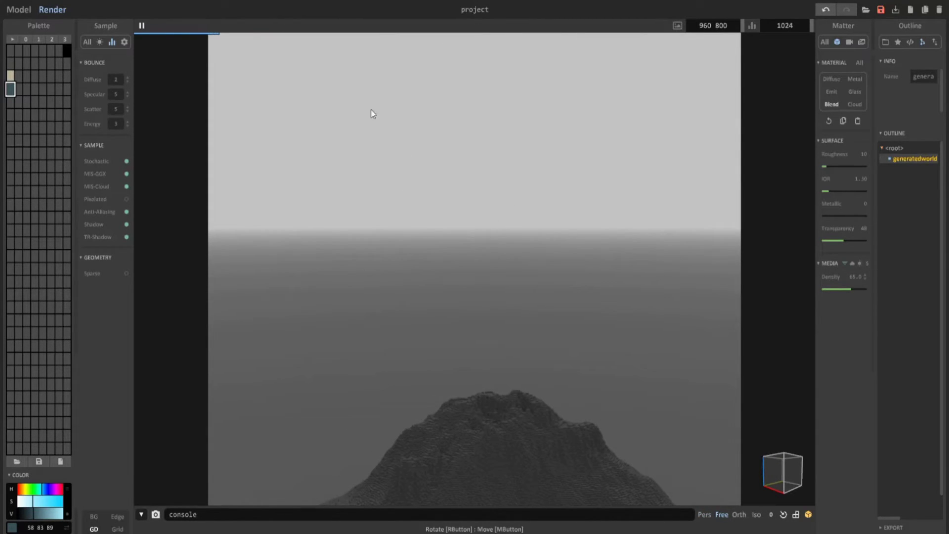
right_drag(425, 168, 429, 202)
scroll(429, 202, up, 1)
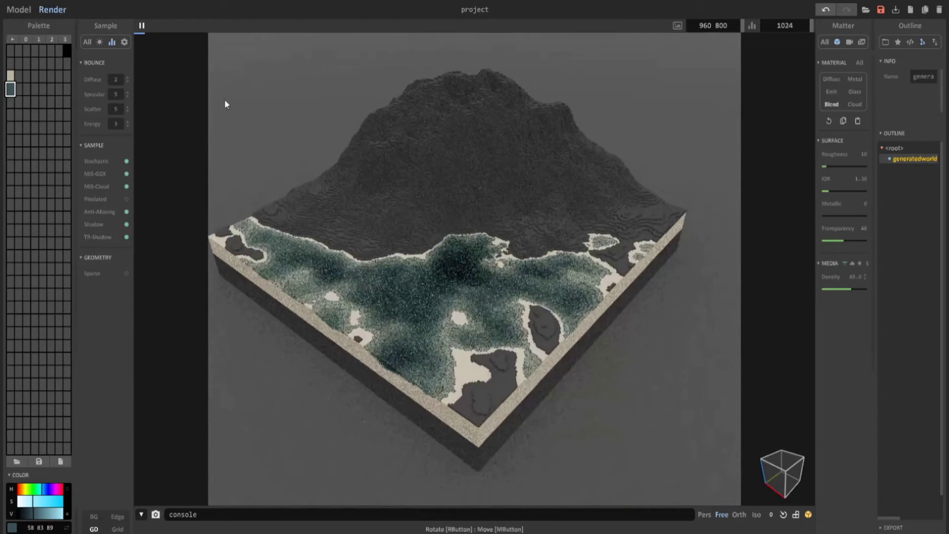
Change the sky lighting to the atmospheric type with Rayleigh, Mie and Ozone settings, and look at the horizon.
click(99, 43)
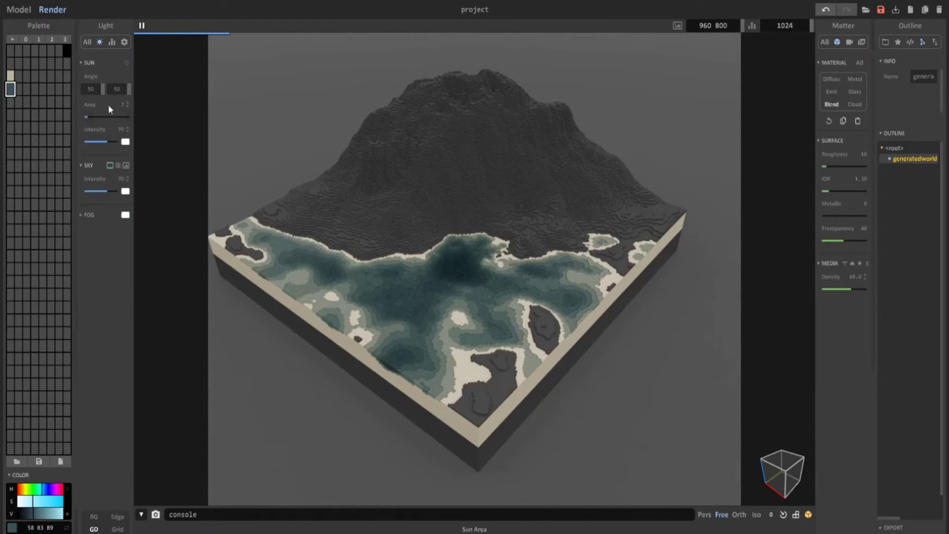
click(118, 165)
right_drag(394, 206, 476, 150)
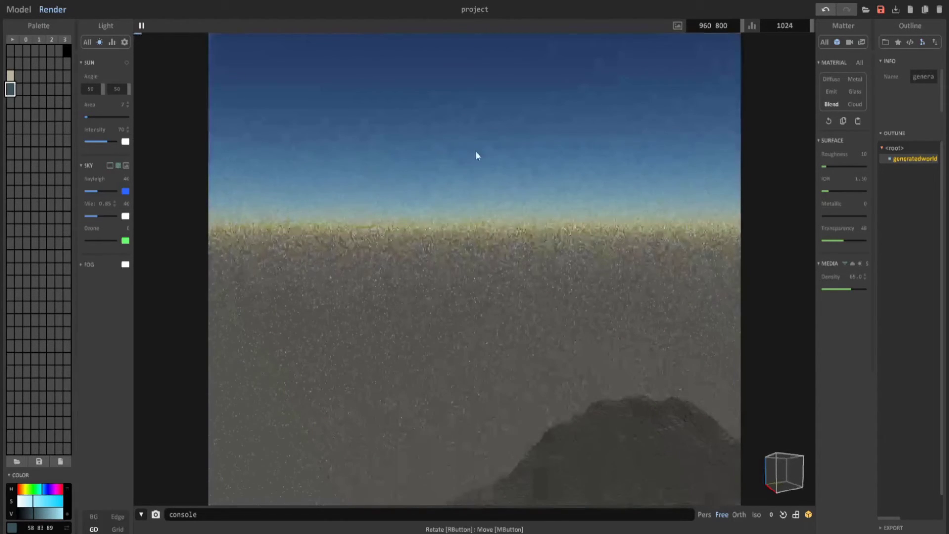
right_drag(558, 205, 358, 247)
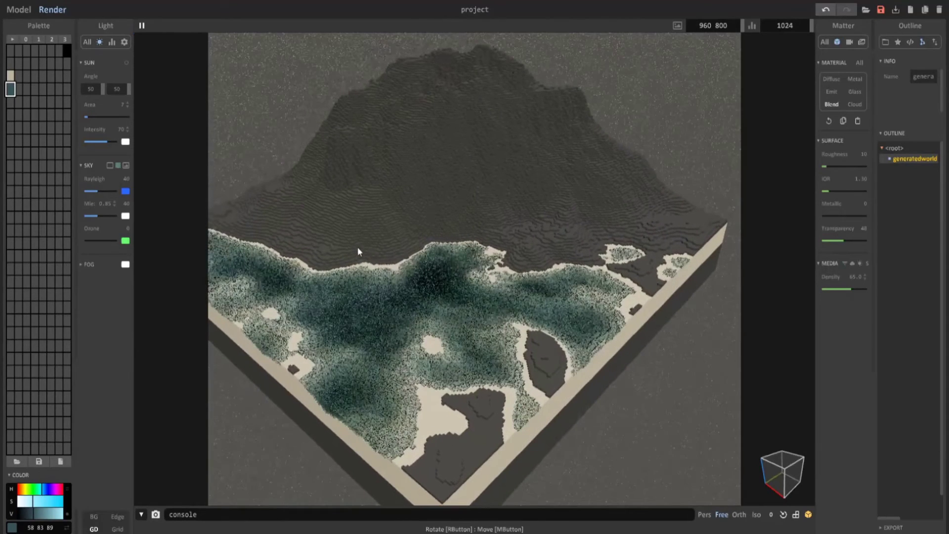
Set the camera's film exposure to 1.9.
click(849, 41)
click(829, 199)
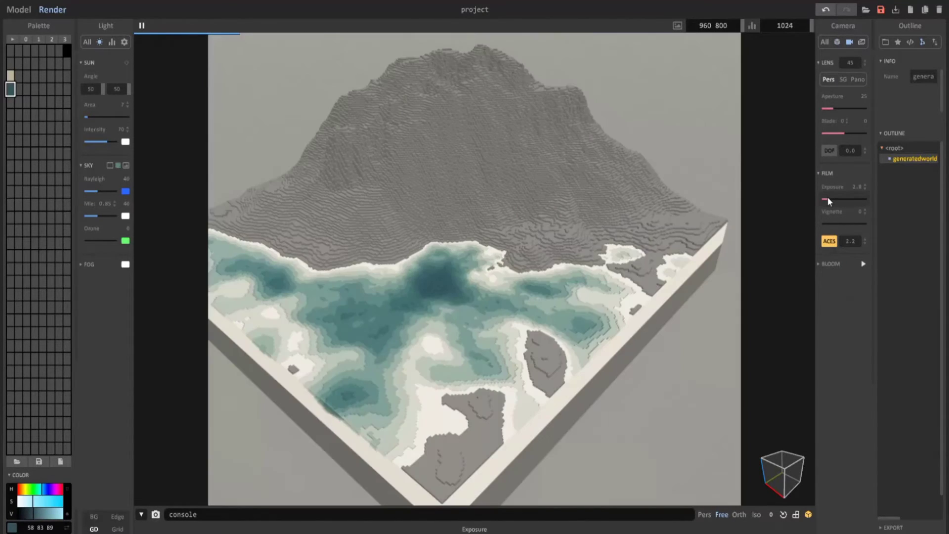
drag(828, 199, 825, 200)
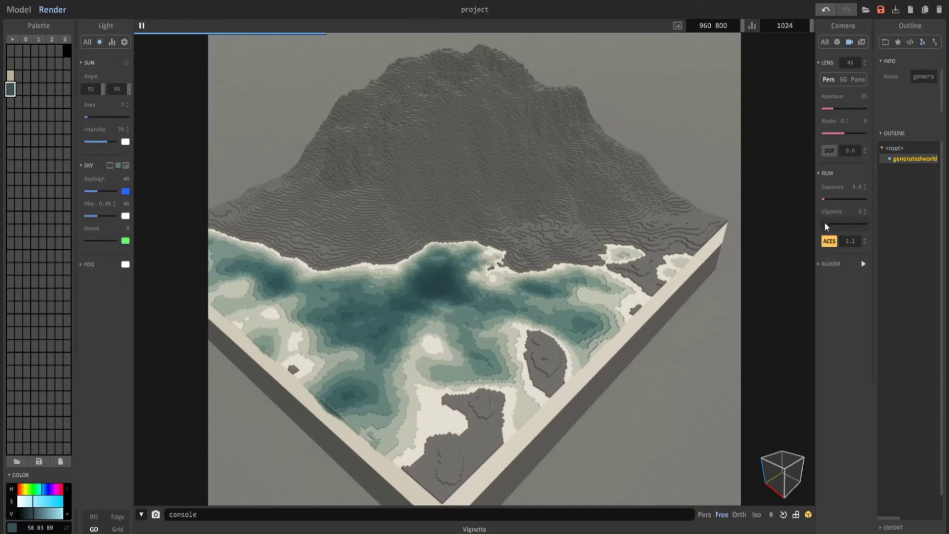
Pick the sand colour from the shore, give it the Blend material and set its media type to scatter.
middle_drag(594, 225, 682, 191)
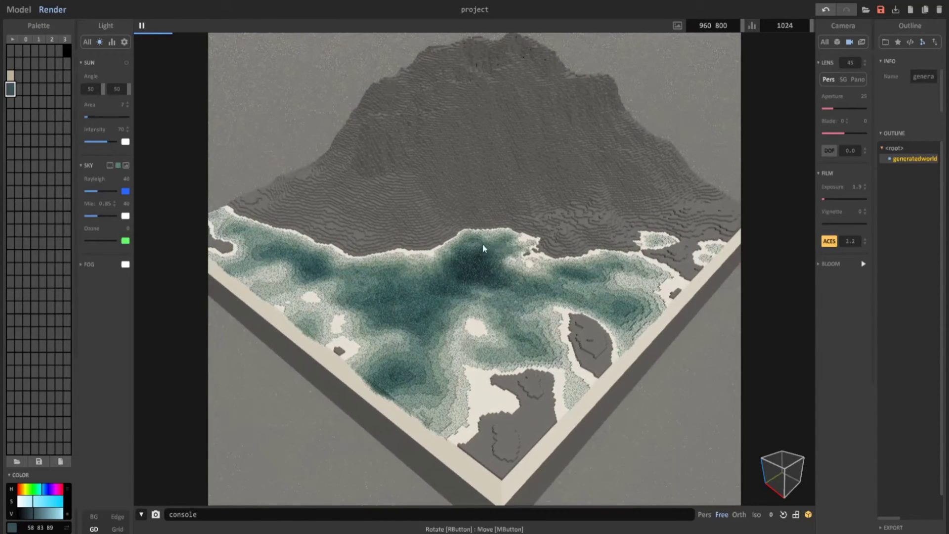
click(482, 395)
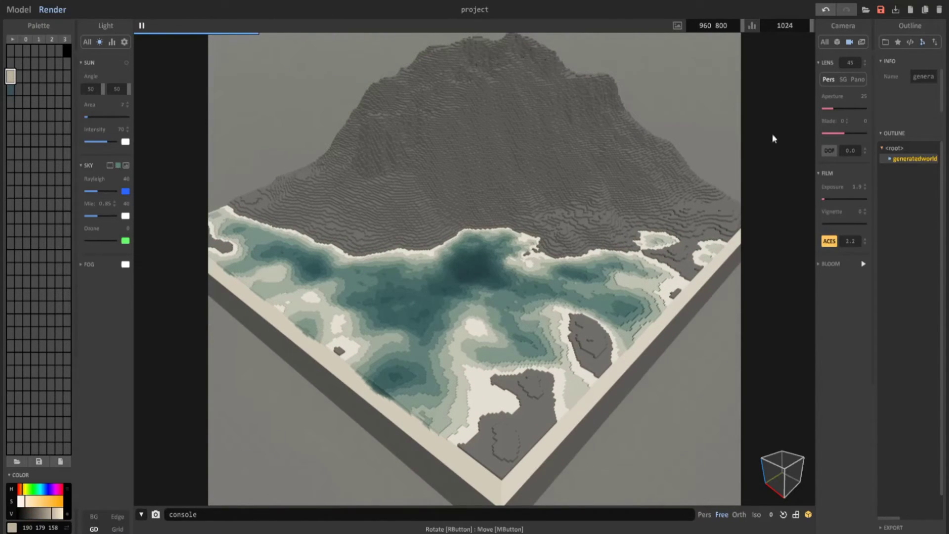
click(837, 45)
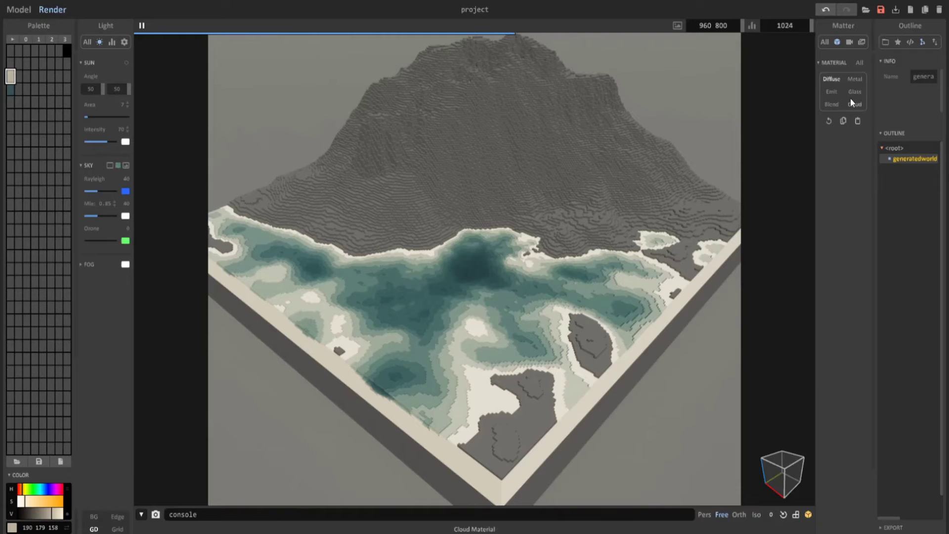
click(831, 104)
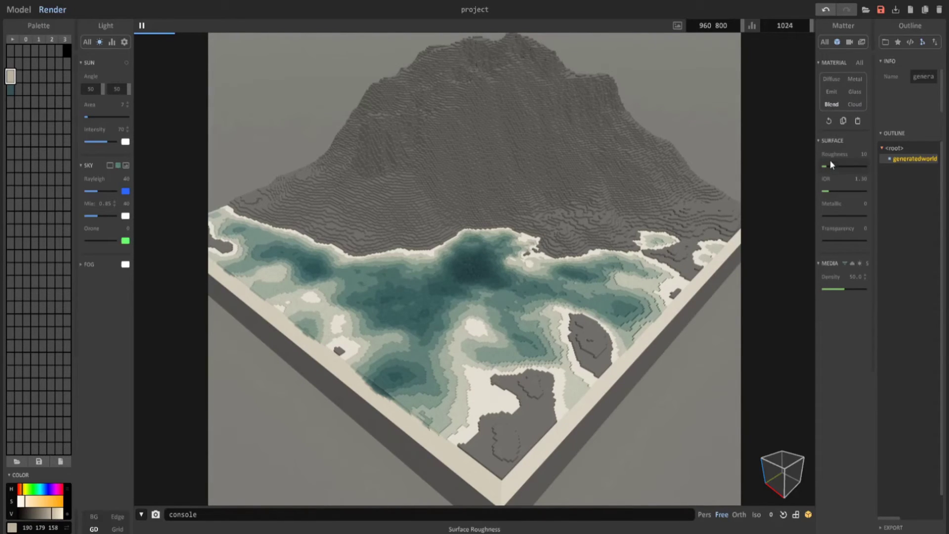
click(853, 264)
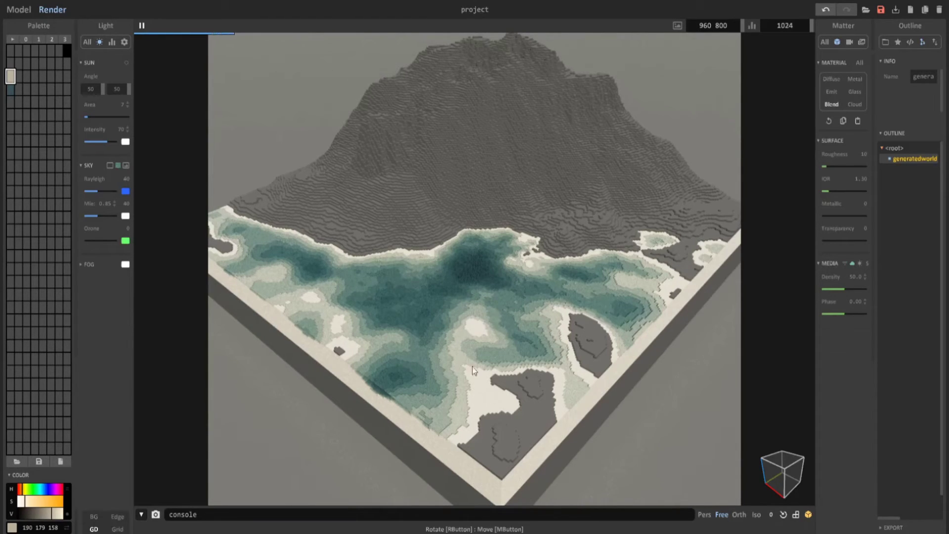
Set the sand material's metallic to 13, transparency to 5 and roughness to 48.
click(829, 215)
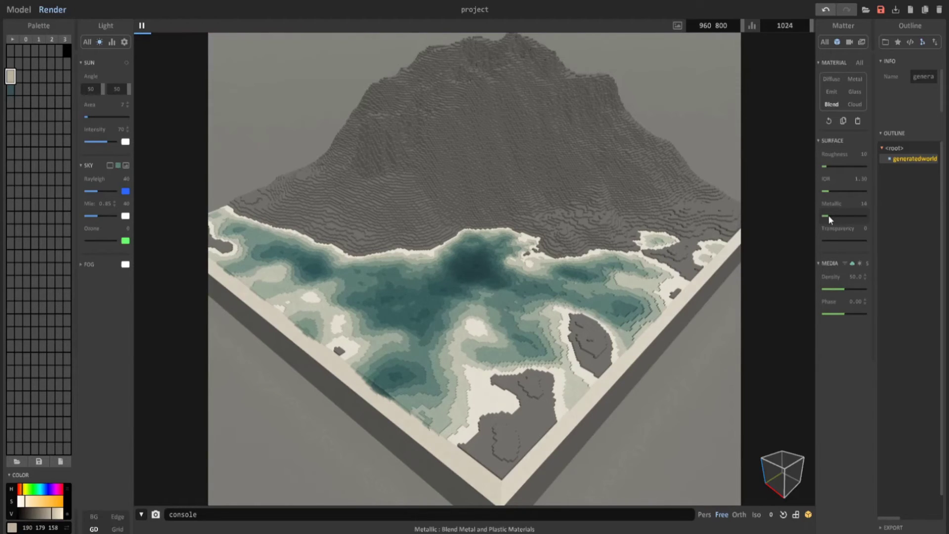
click(823, 240)
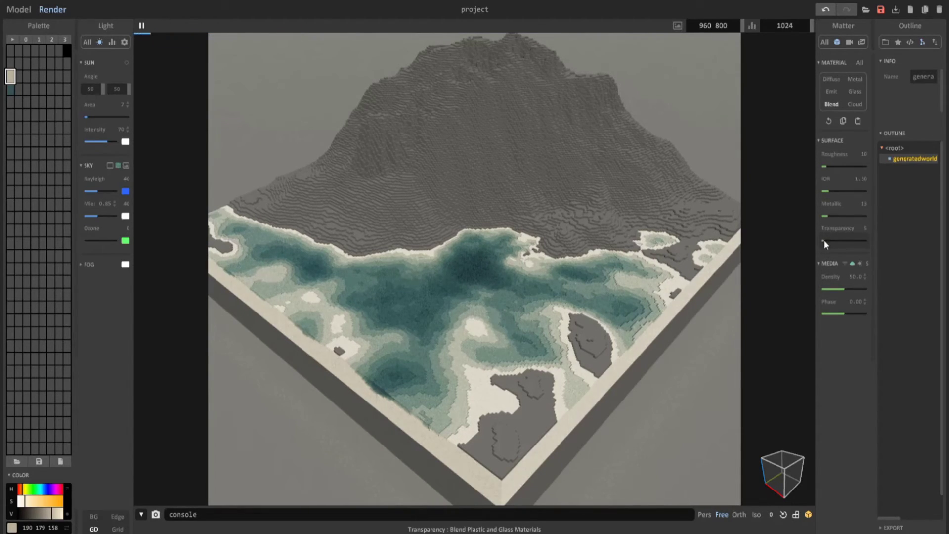
click(842, 165)
drag(844, 164, 850, 165)
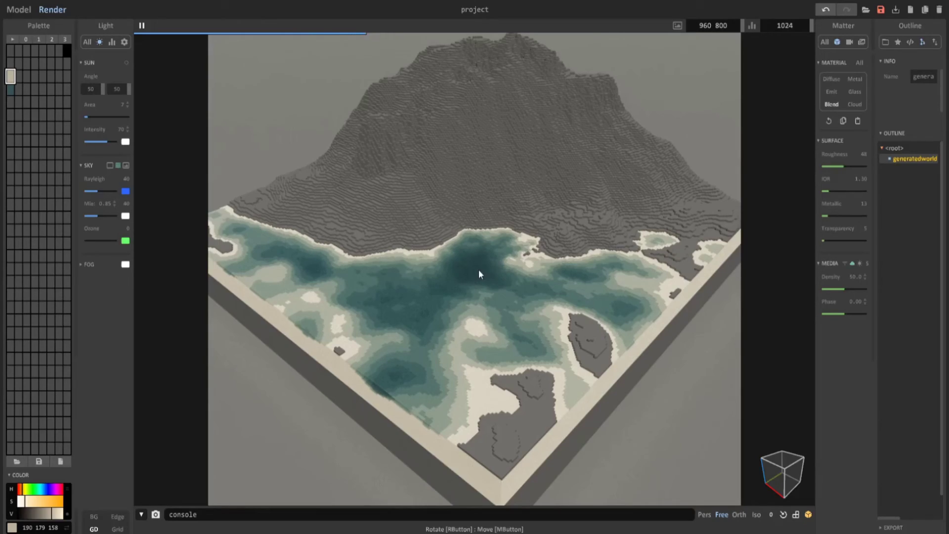
Pick the water colour from the lake and set its material's roughness to 37 and IOR to 2.11.
scroll(493, 289, up, 4)
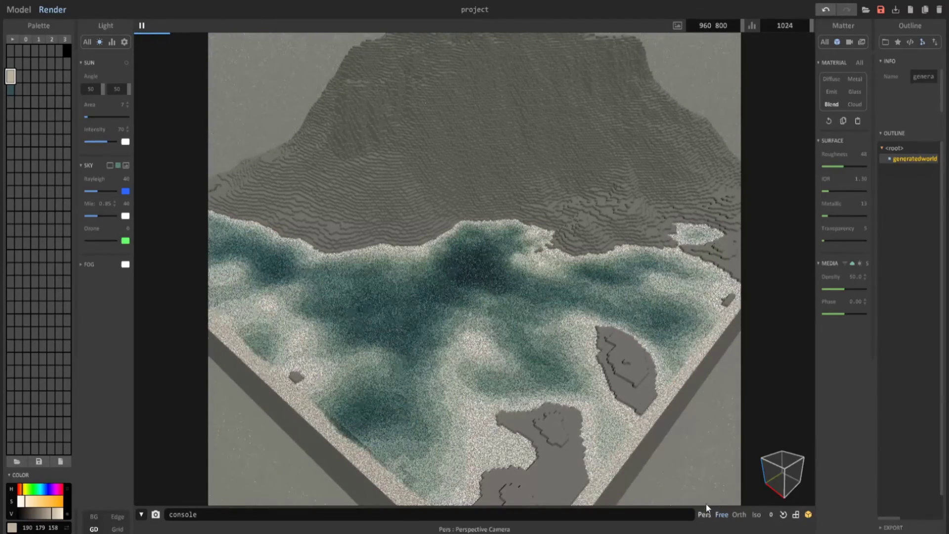
scroll(510, 293, up, 3)
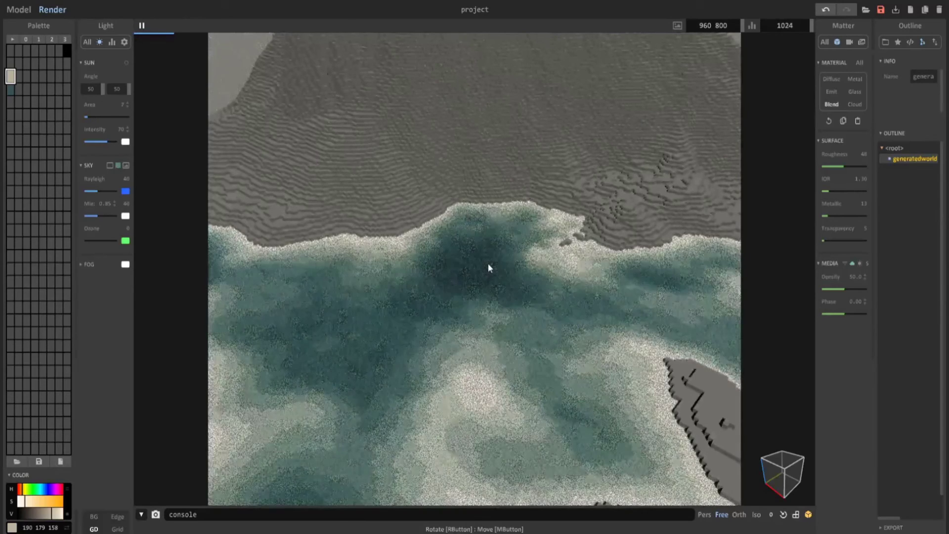
click(482, 268)
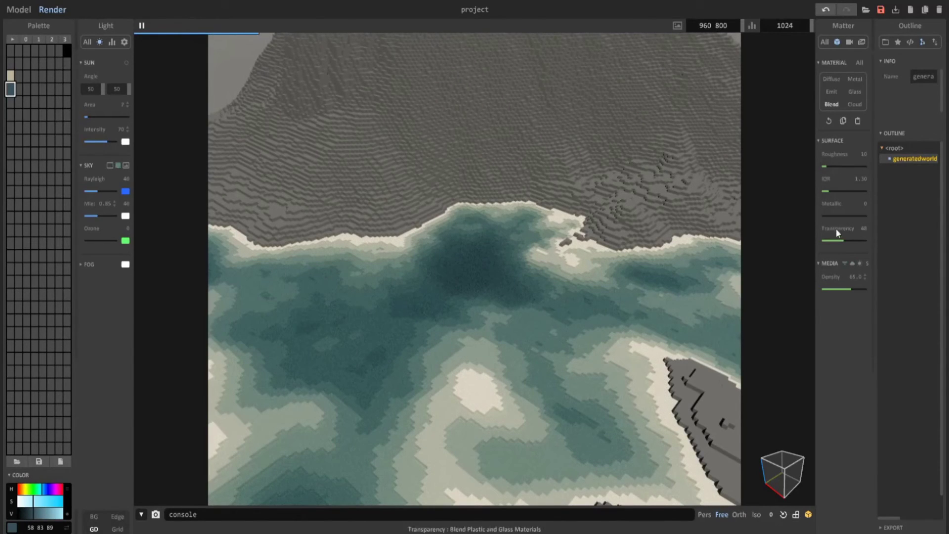
drag(834, 166, 847, 191)
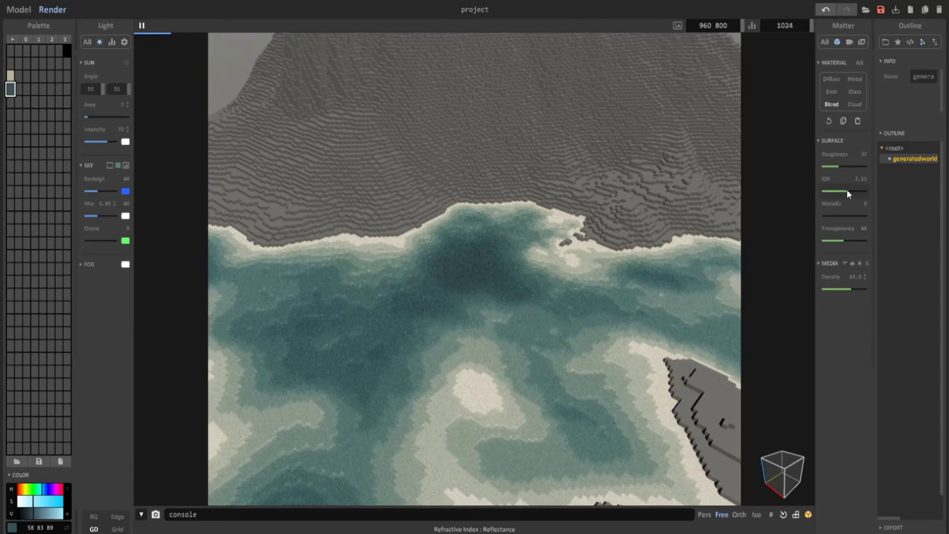
scroll(398, 316, down, 1)
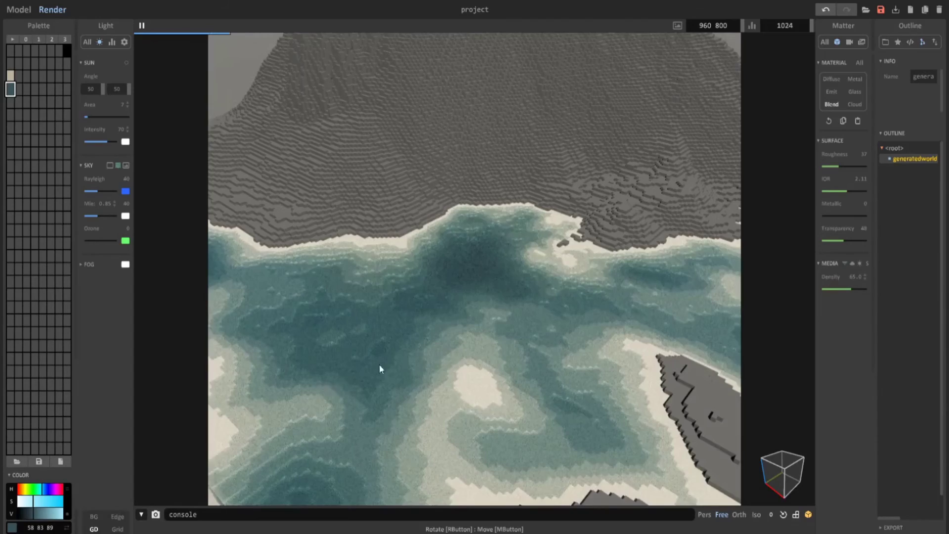
right_drag(381, 366, 461, 331)
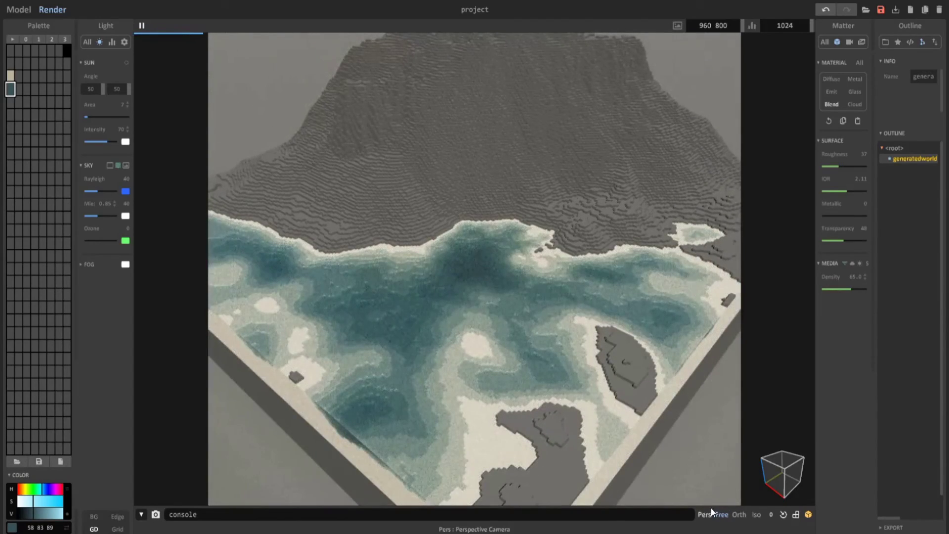
Pick the grey mountain colour and change it to a dark green, RGB 41 50 35.
click(446, 148)
right_drag(482, 127, 431, 163)
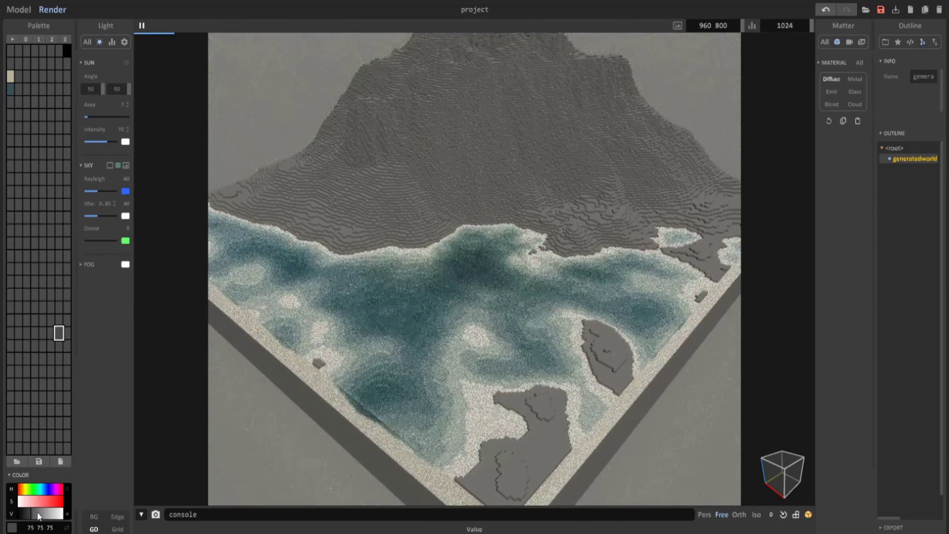
click(30, 489)
click(30, 501)
click(26, 512)
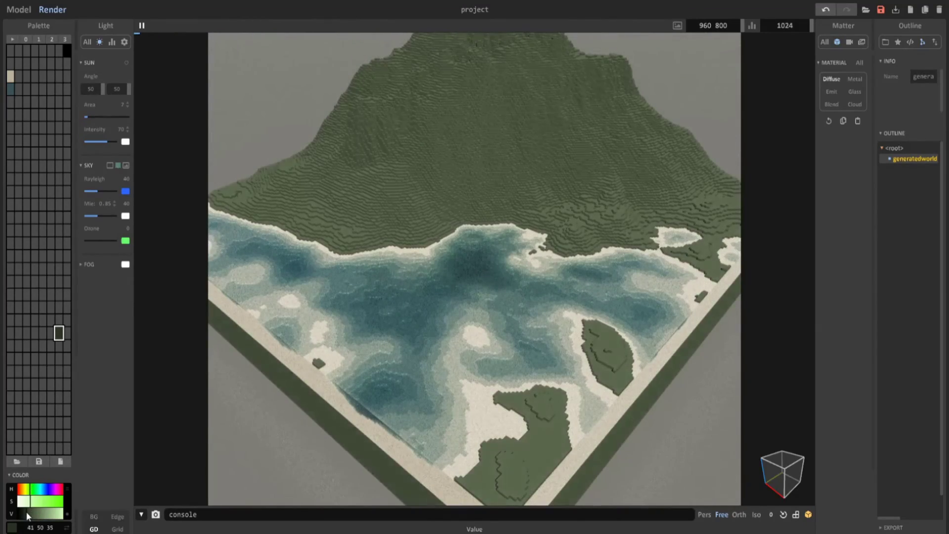
scroll(438, 277, down, 5)
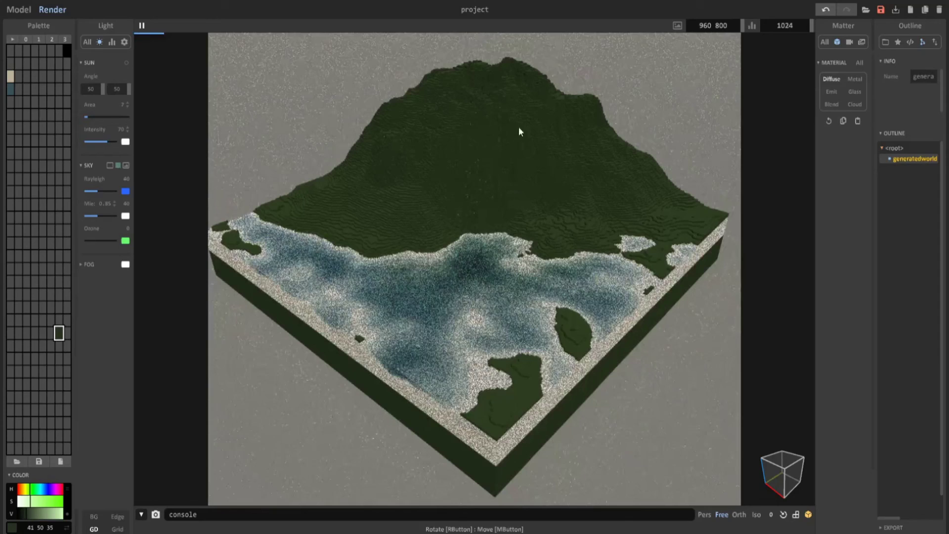